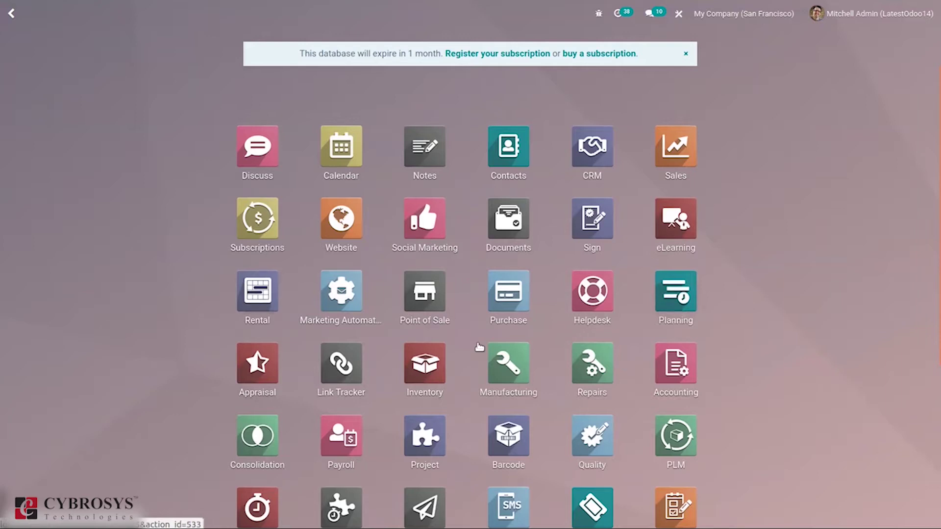
Open the Manufacturing app from the Odoo home menu
click(525, 365)
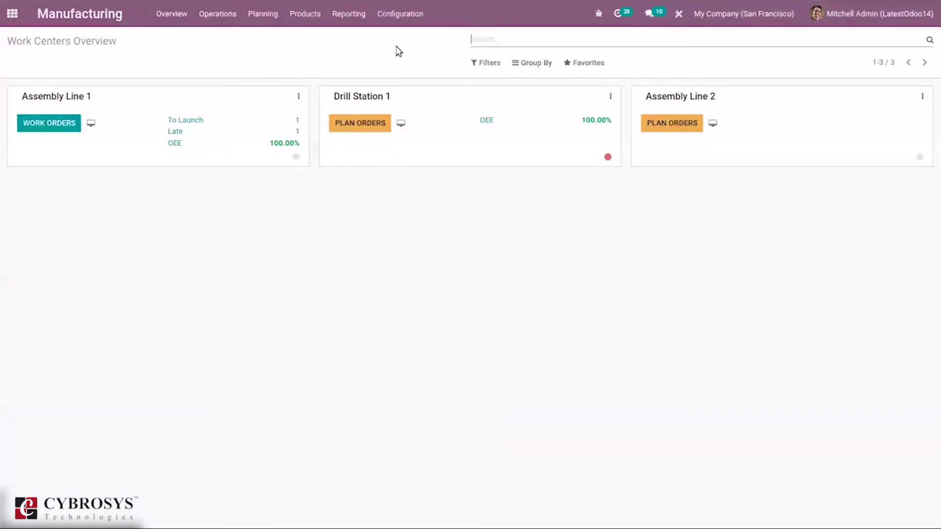
Open the Manufacturing settings to confirm Subcontracting is enabled
click(398, 14)
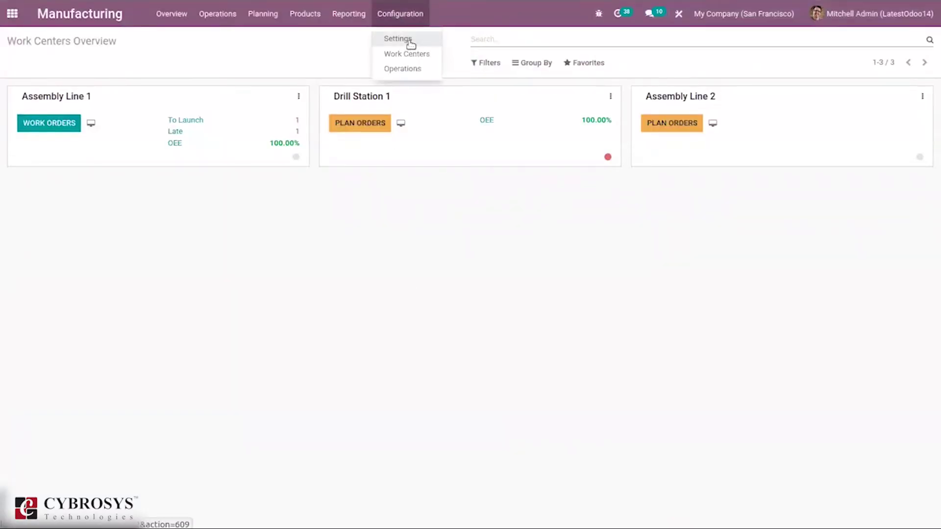
click(398, 39)
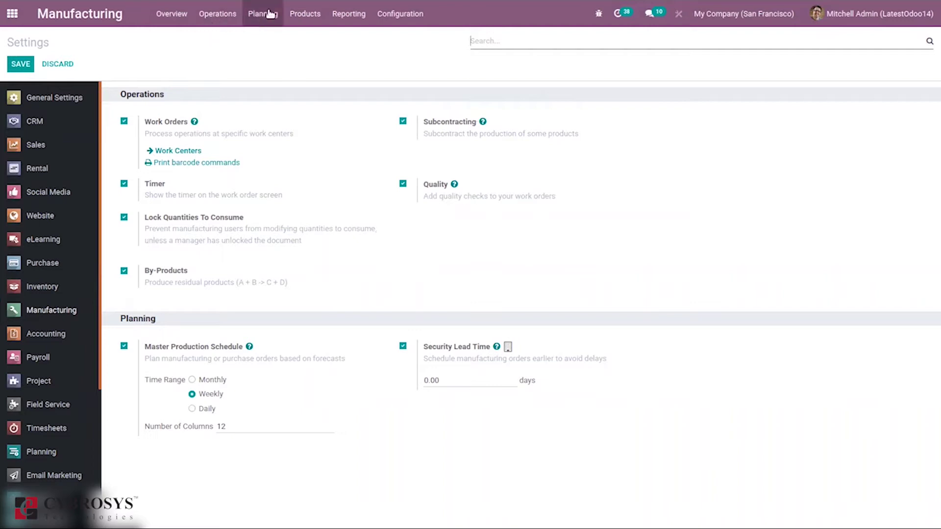
click(305, 14)
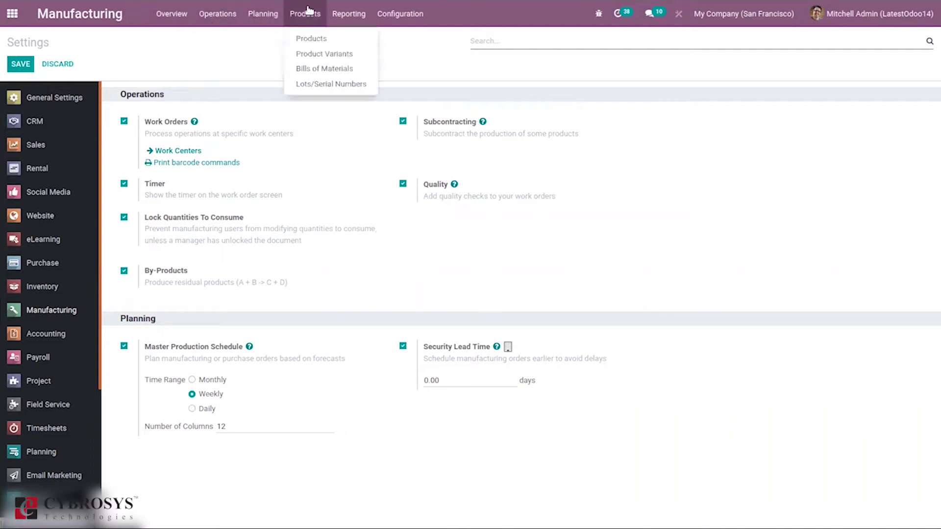
Open the [FURN_7023] Wood Panel bill of materials for editing
click(318, 68)
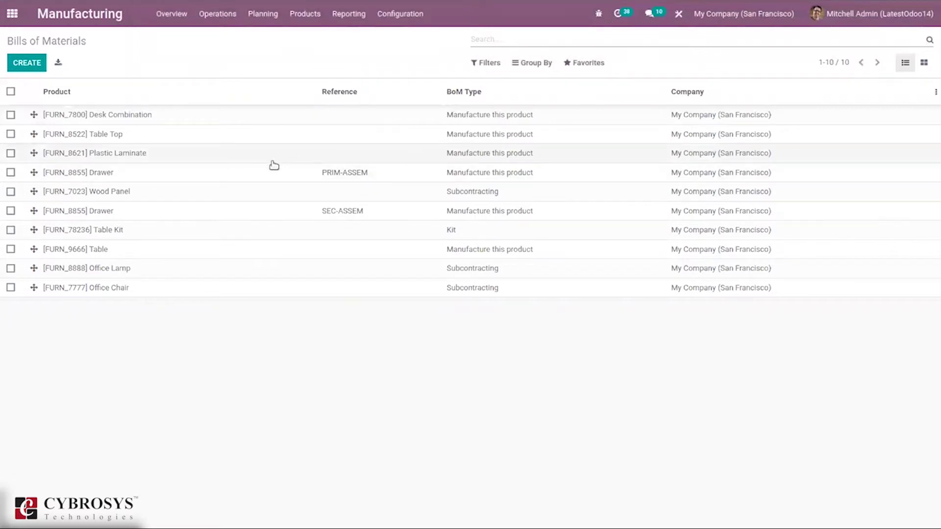
click(242, 191)
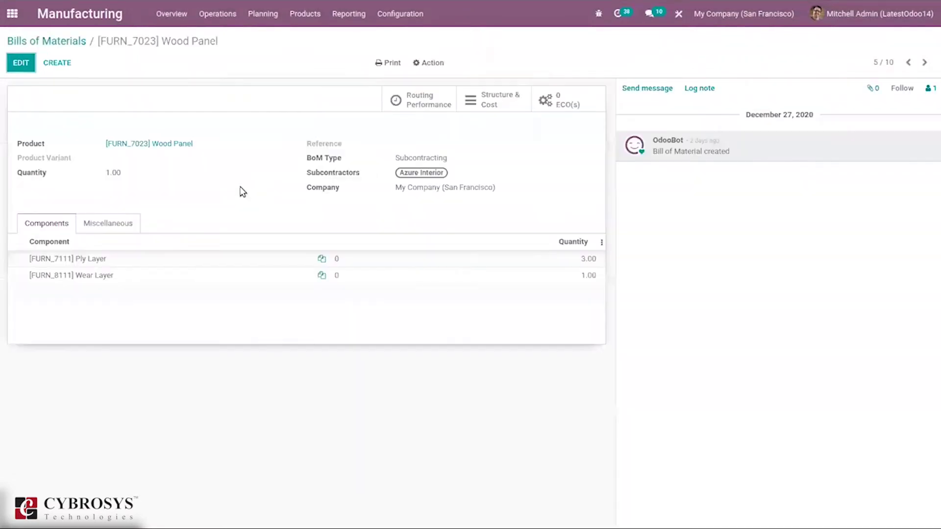
click(21, 64)
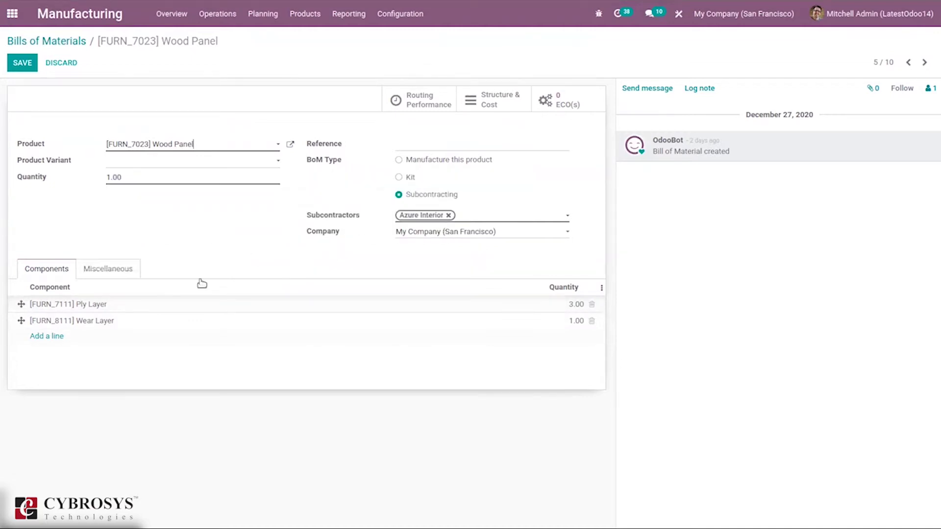
Verify Ply Layer has the Buy and Resupply Subcontractor on Order routes, then save it
click(118, 307)
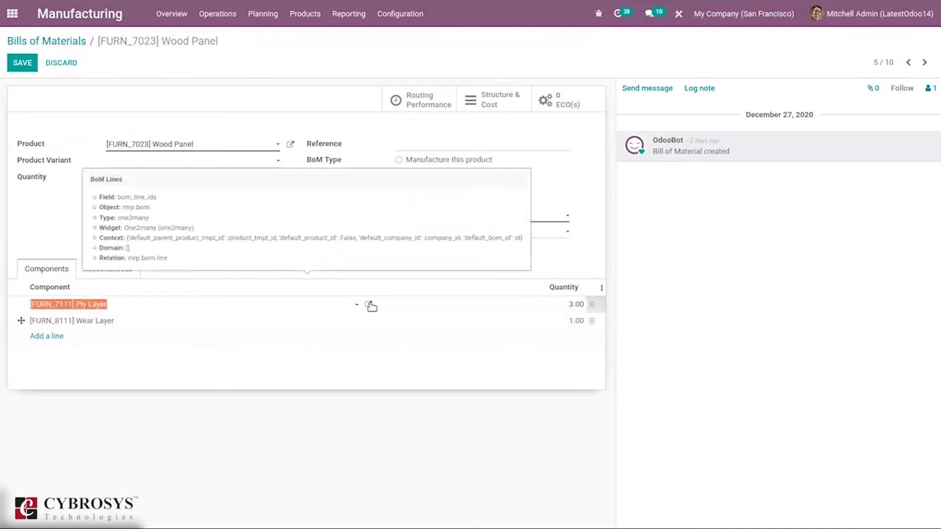
click(369, 306)
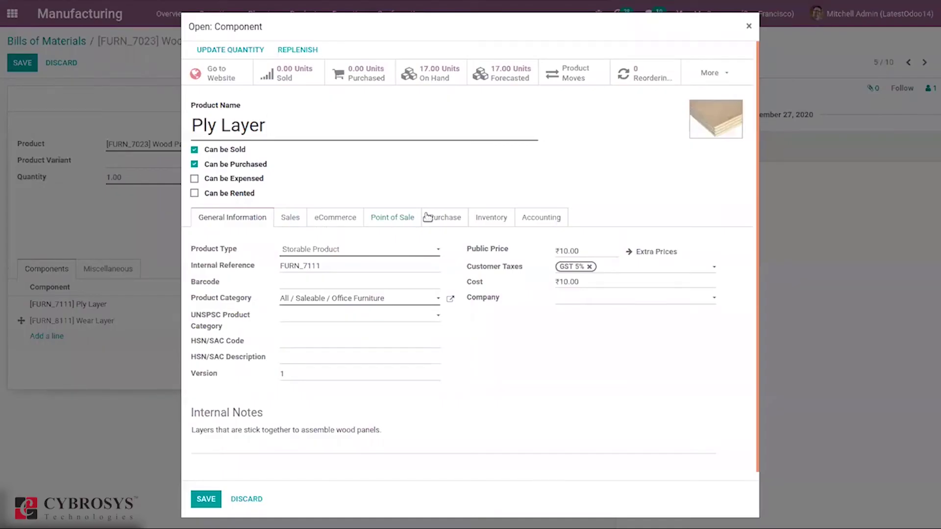
click(491, 217)
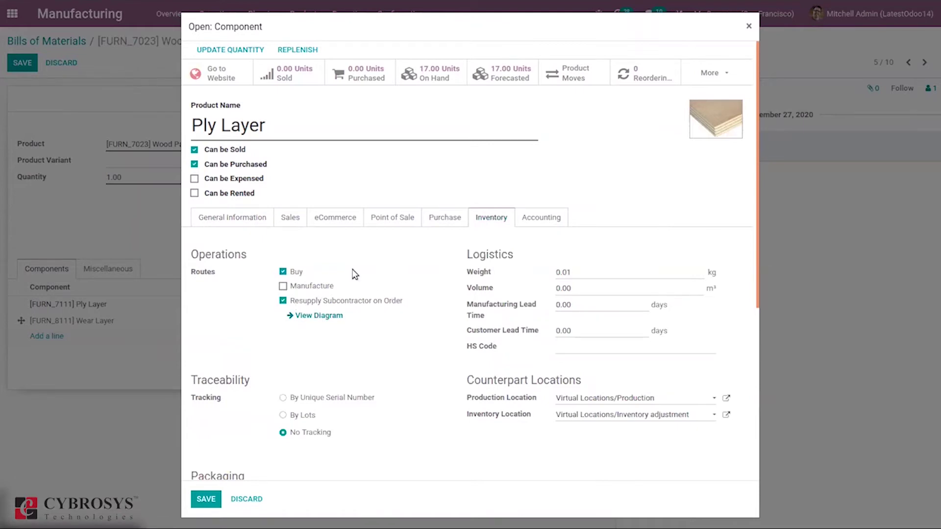
click(206, 499)
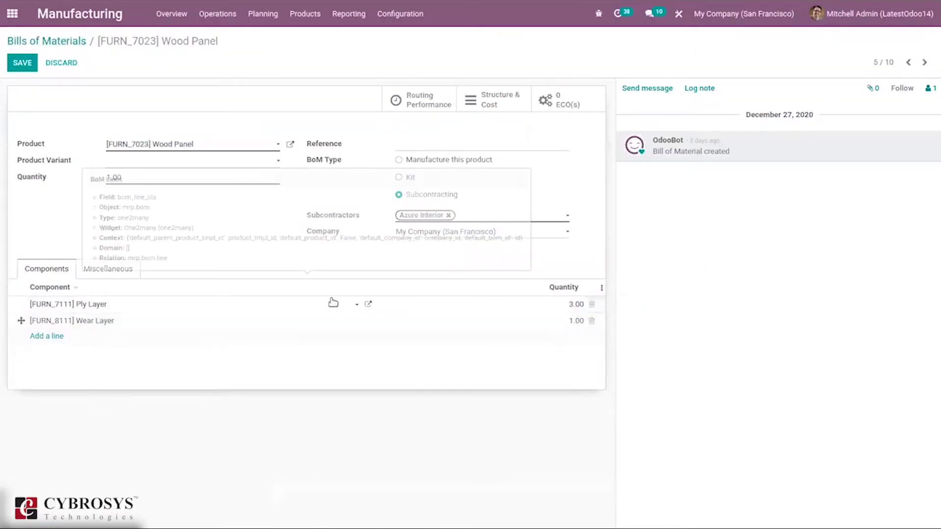
Add the Resupply Subcontractor on Order route to Wear Layer and save the Wood Panel BoM
click(369, 320)
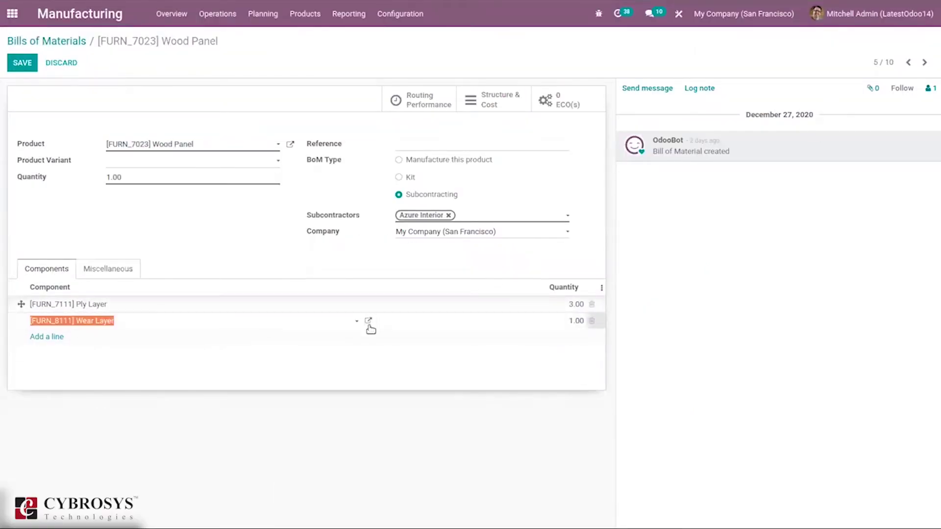
click(369, 321)
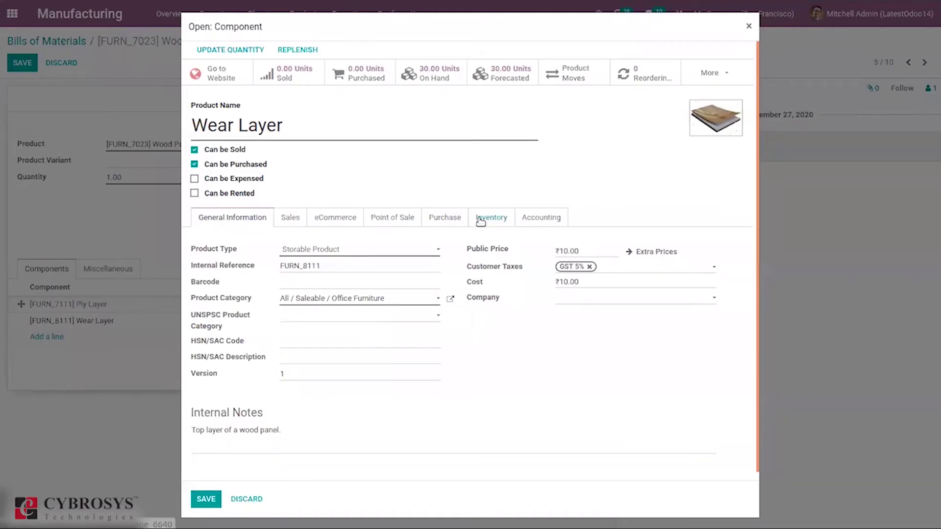
click(479, 219)
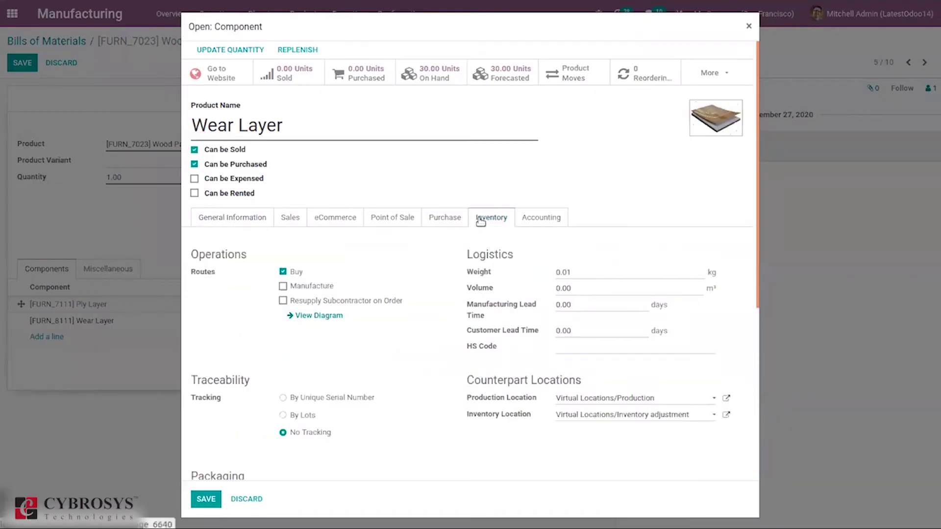
click(282, 301)
click(207, 500)
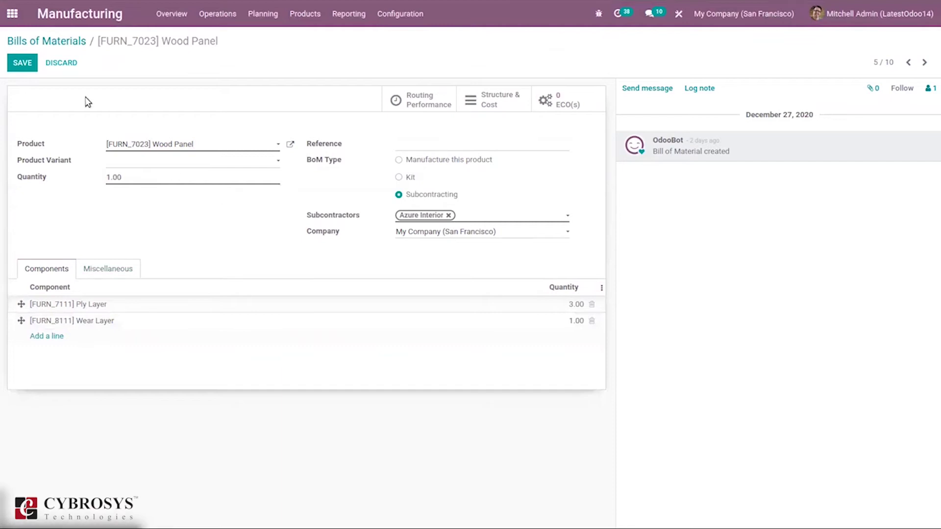
click(22, 62)
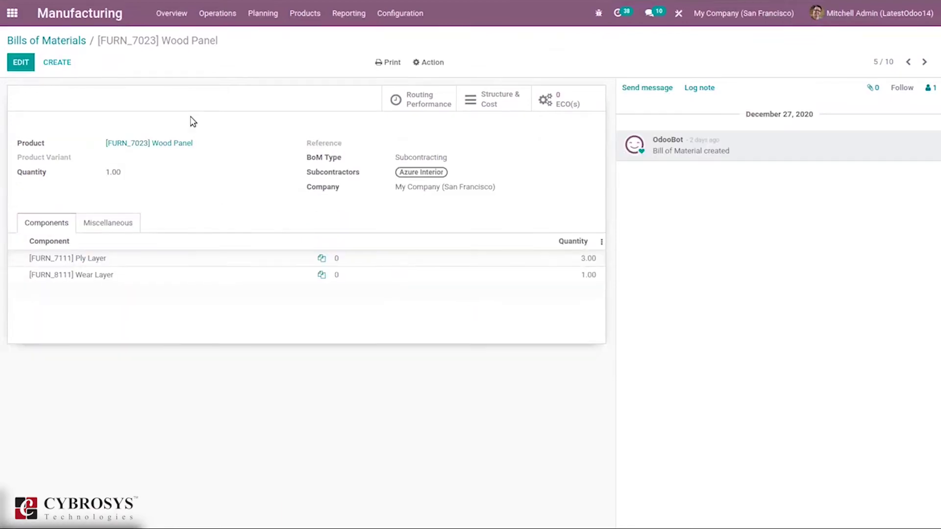
click(170, 143)
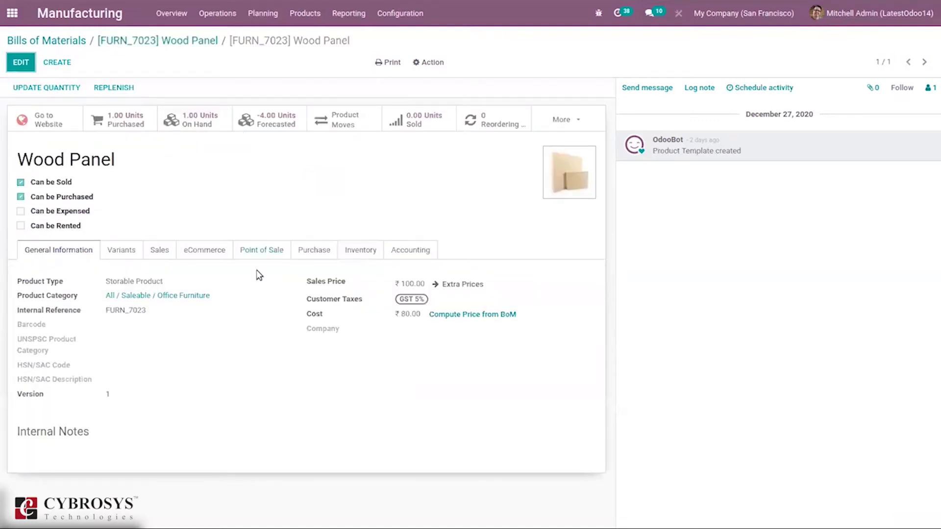
click(308, 254)
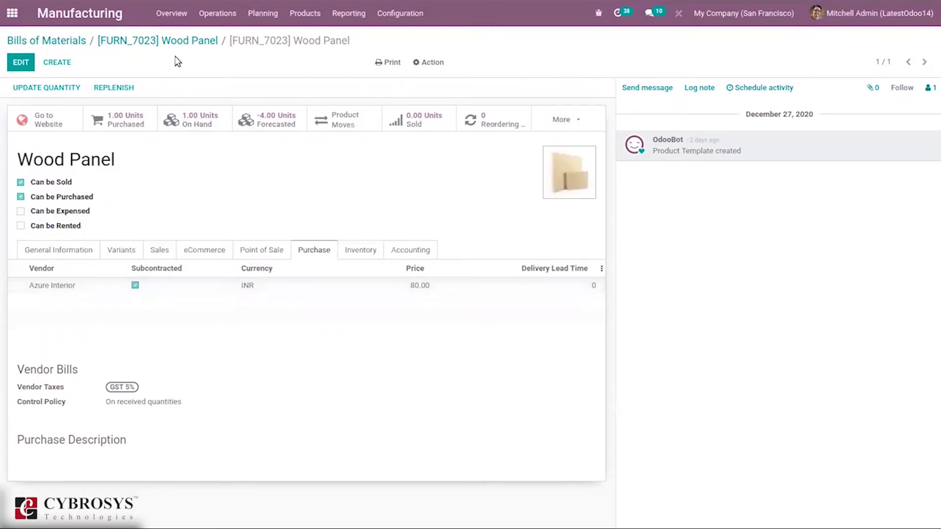
click(184, 41)
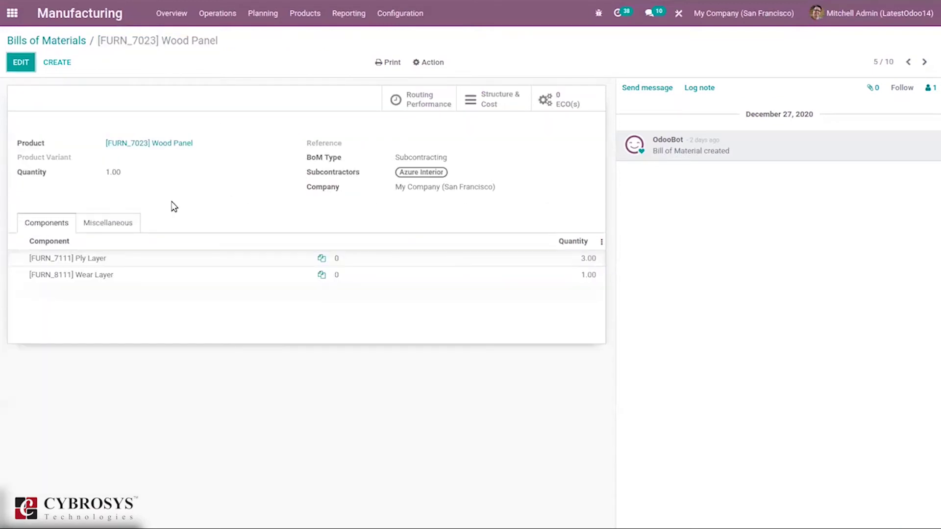
click(54, 41)
Start a new request for quotation from the Purchase Orders list
click(11, 14)
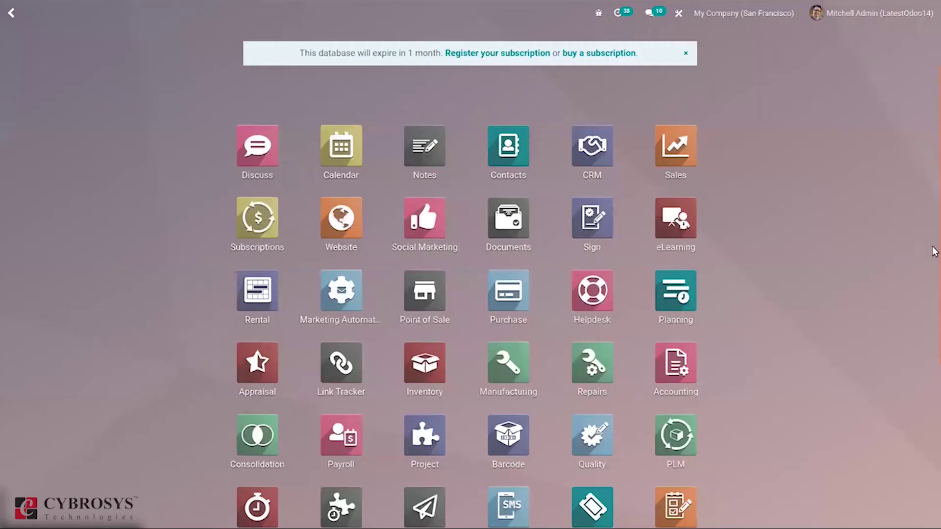
click(509, 298)
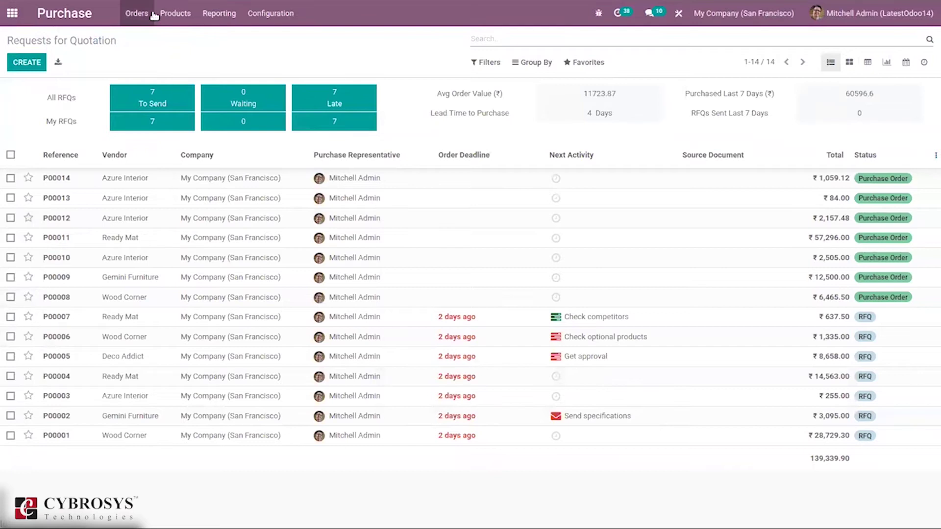
click(137, 14)
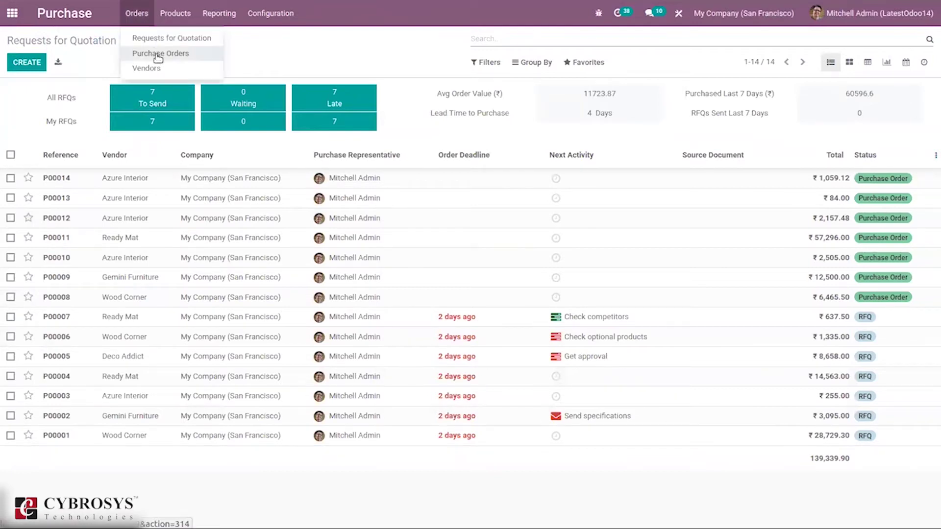
click(159, 54)
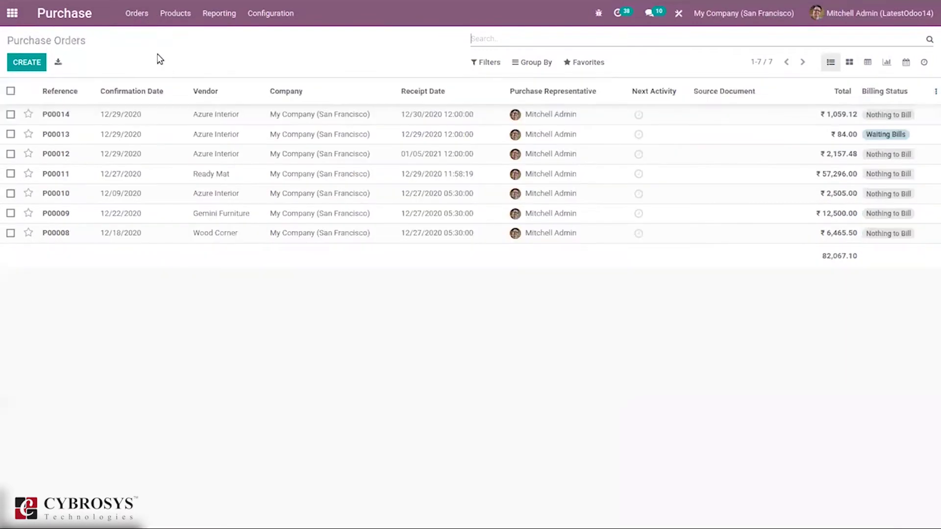
click(19, 63)
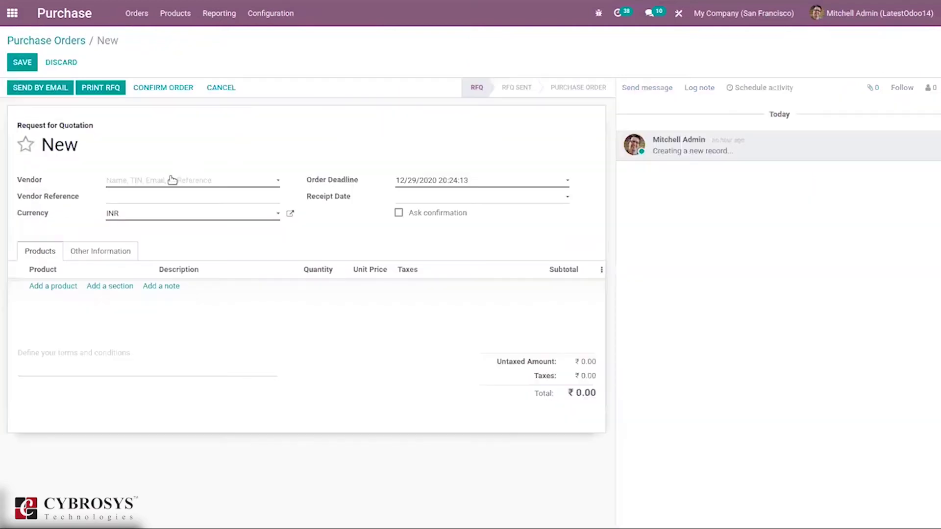
Order one Wood Panel from vendor Azure Interior and confirm it as P00015
click(172, 180)
click(171, 198)
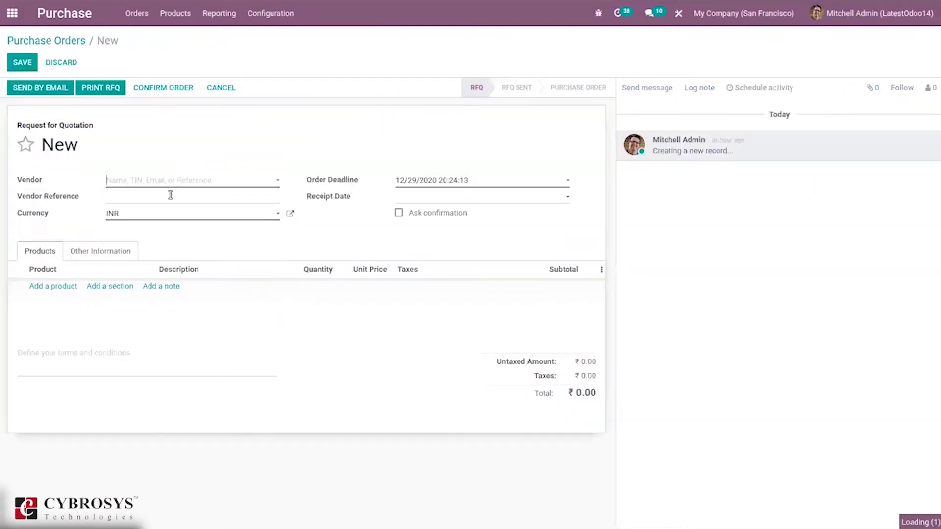
click(49, 287)
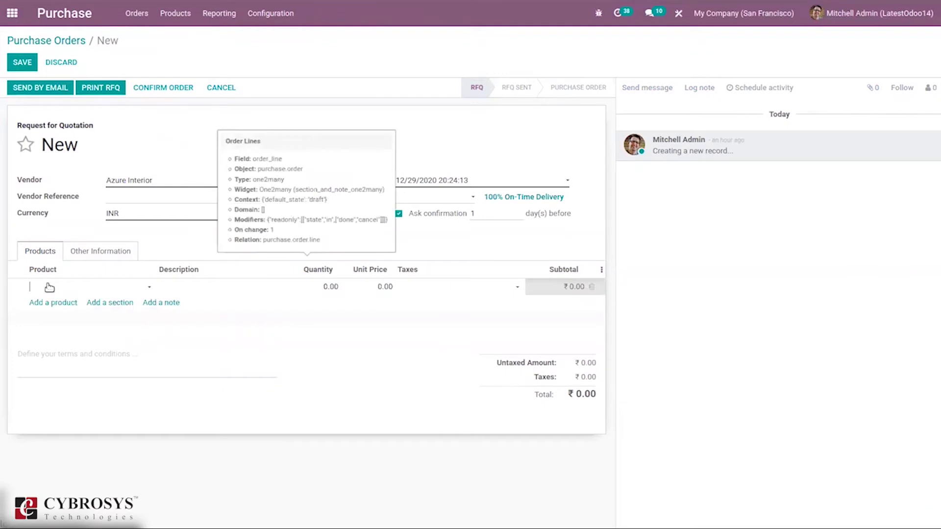
text(woo)
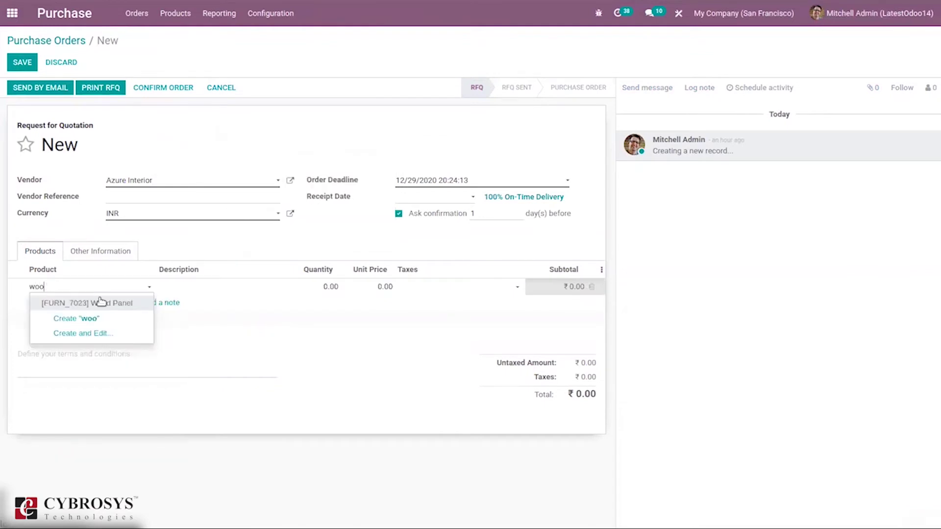
key(Return)
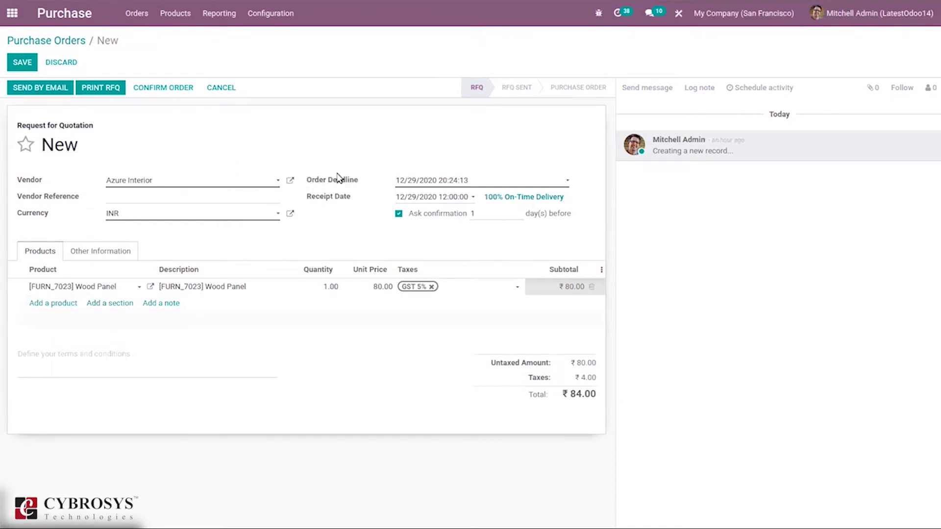
click(180, 90)
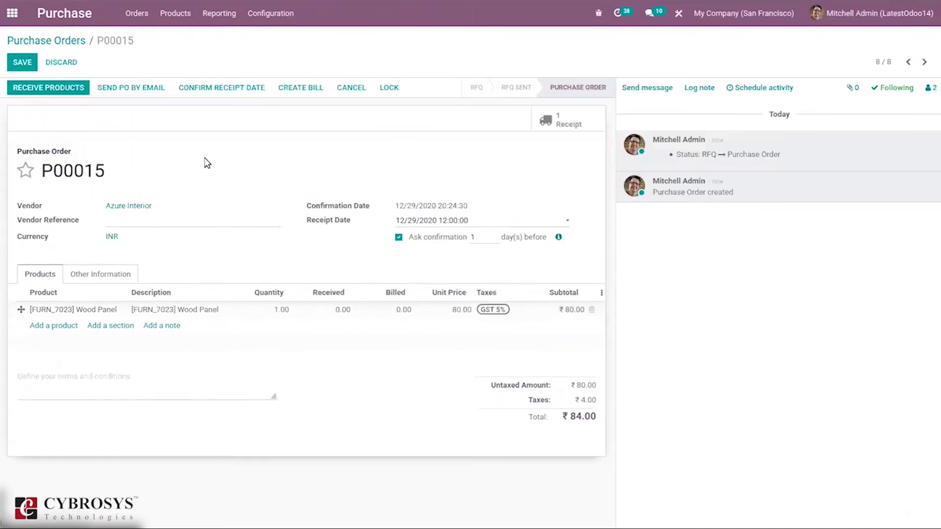
click(13, 19)
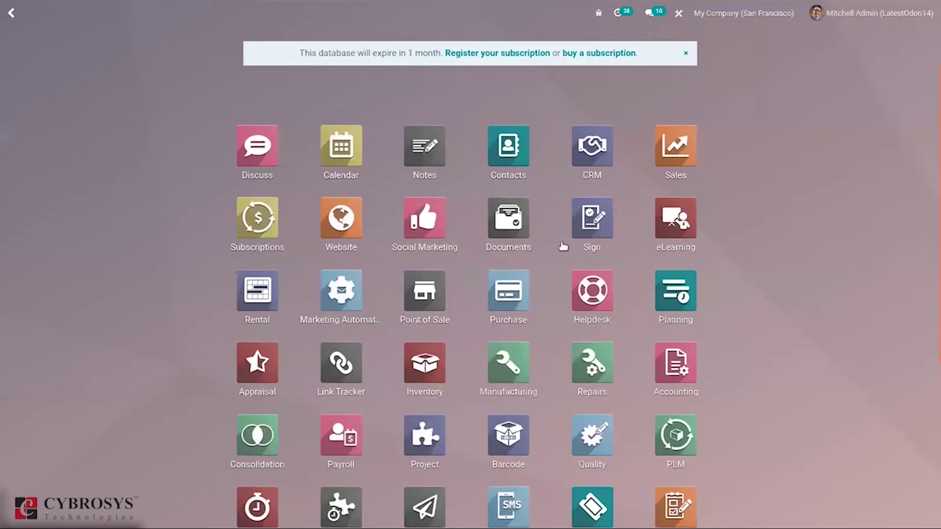
In Inventory, list the 7 waiting delivery orders
click(433, 361)
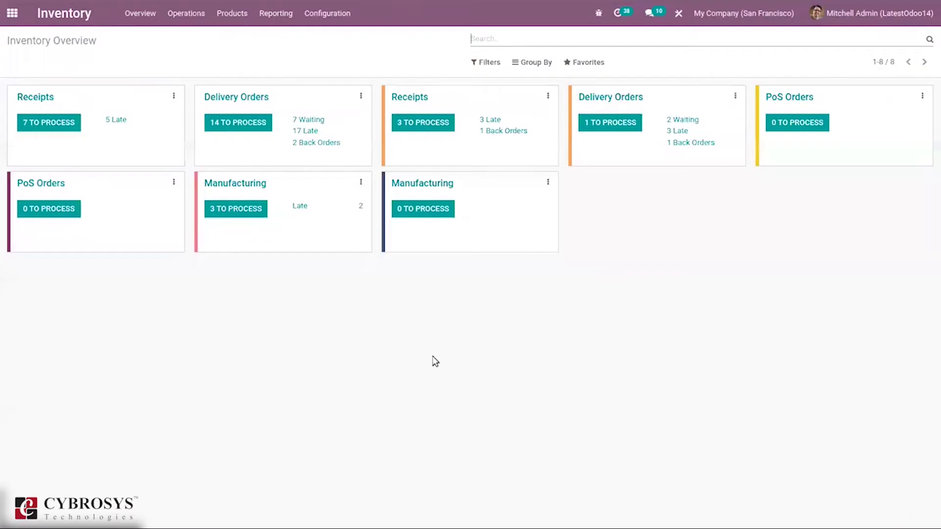
click(313, 120)
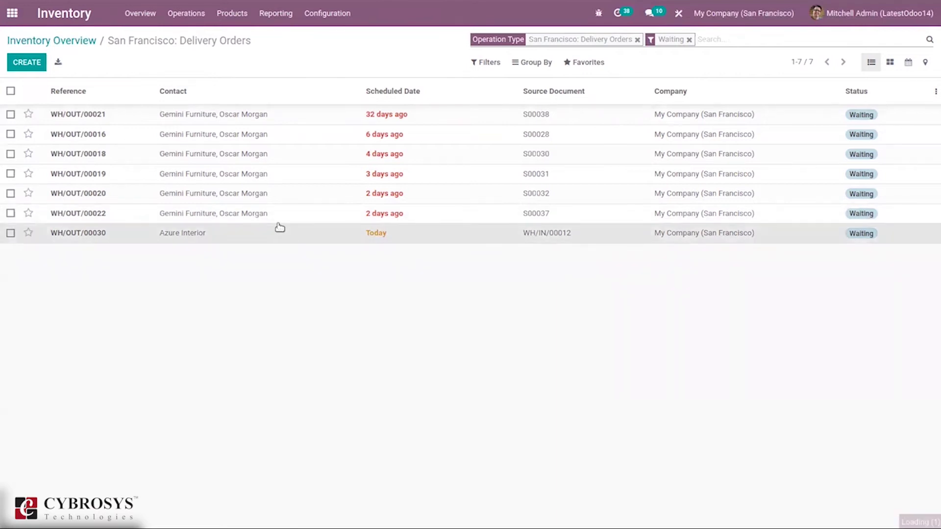
Open WH/OUT/00030 and review its 3.00 Ply Layer and 1.00 Wear Layer demand
click(280, 229)
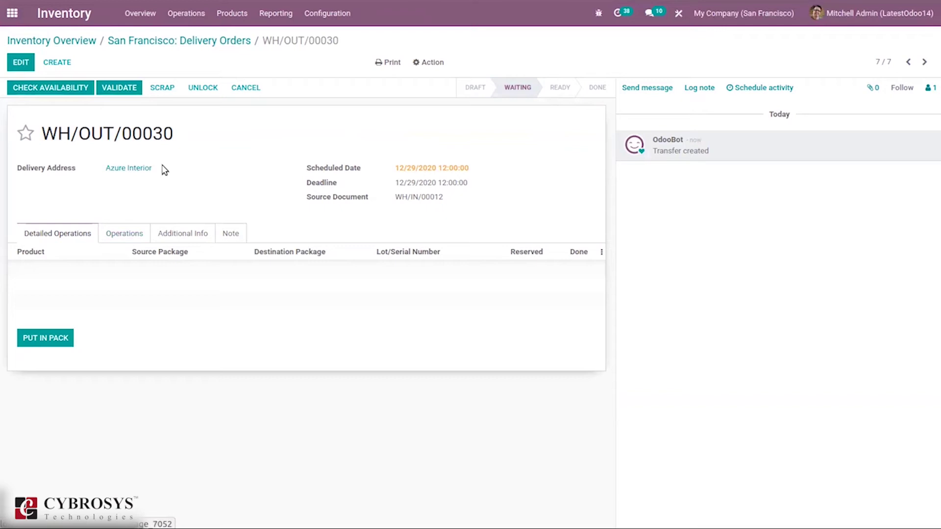
click(125, 233)
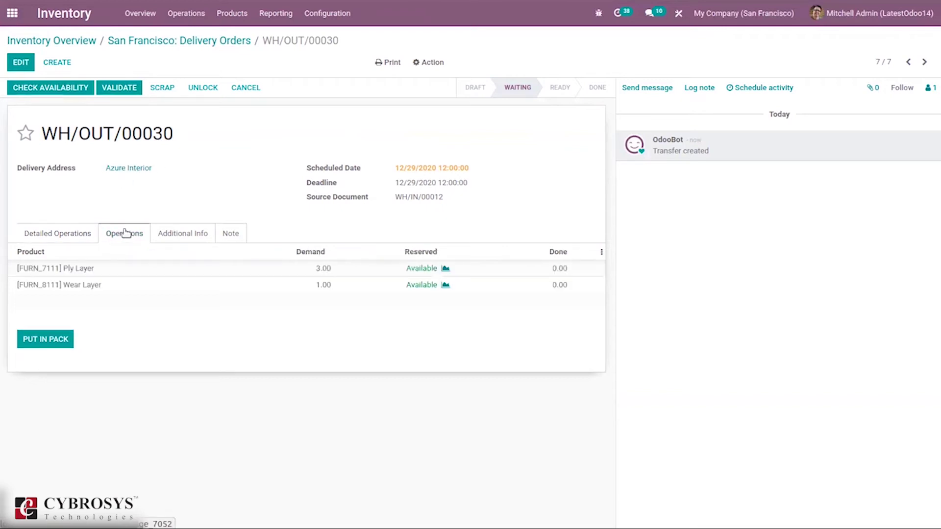
mouse_move(406, 283)
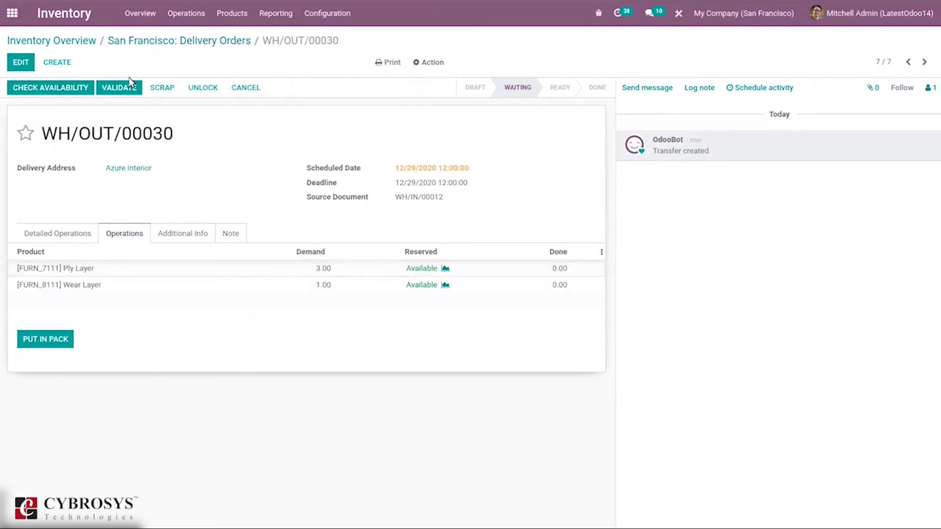
click(181, 14)
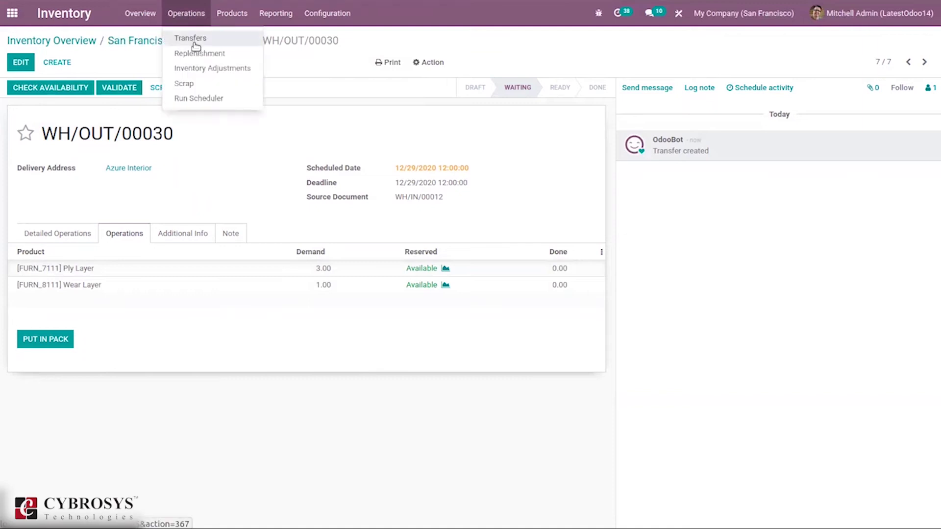
List all transfers grouped by operation type and expand San Francisco: Delivery Orders
click(196, 42)
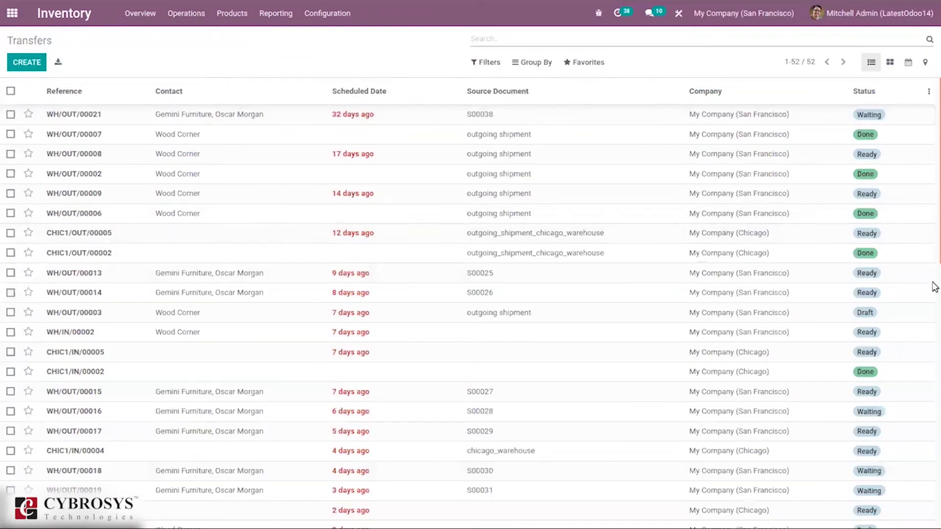
click(538, 62)
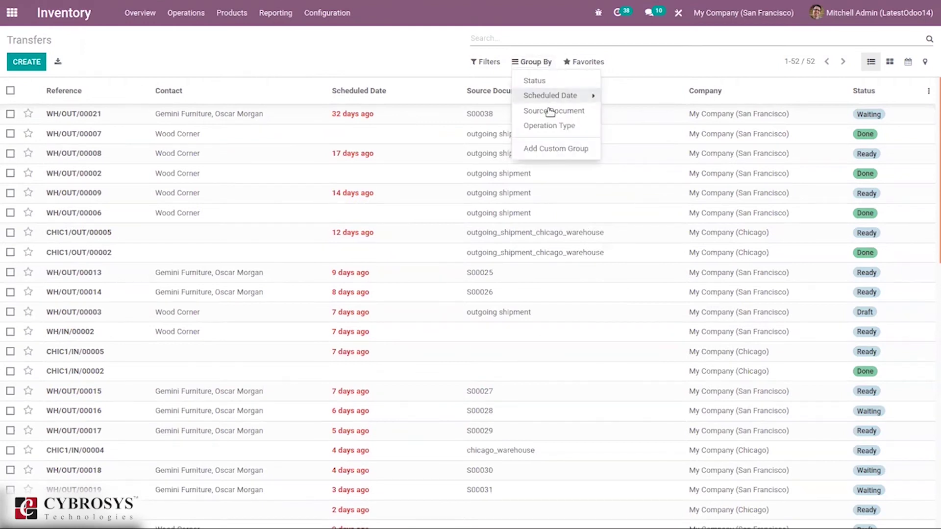
click(553, 131)
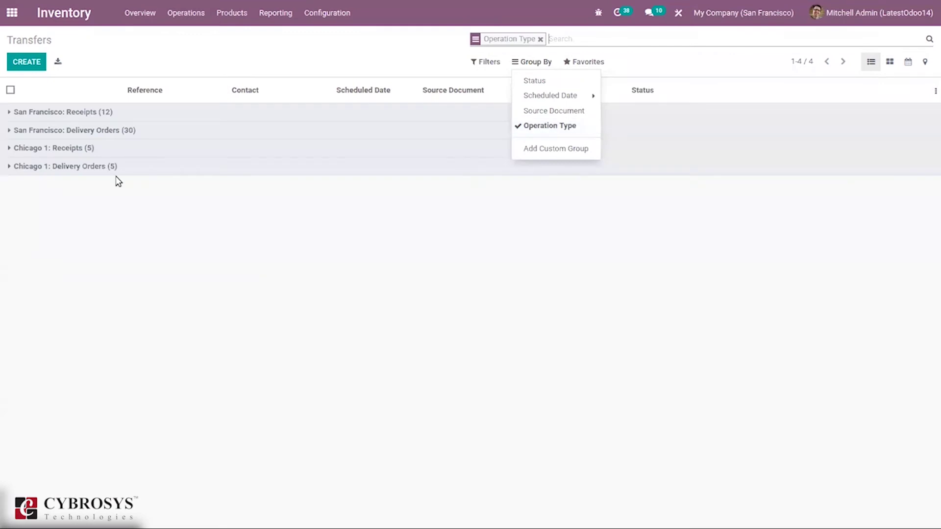
click(89, 131)
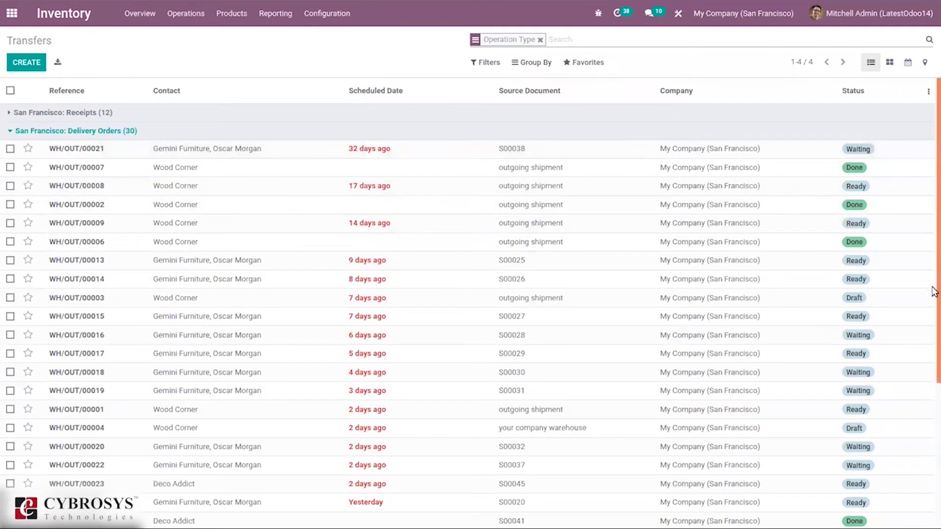
scroll(933, 291, down, 5)
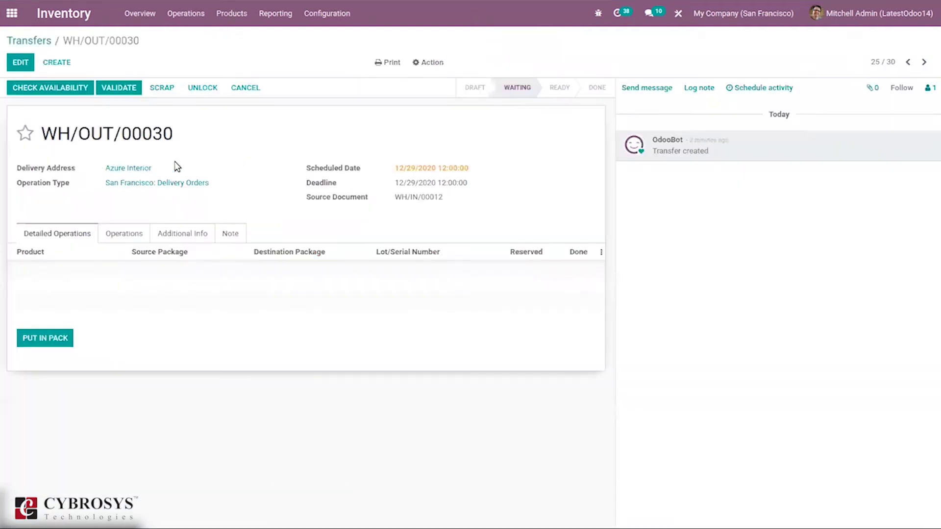
Check availability and validate WH/OUT/00030, applying the immediate transfer for all quantities
click(135, 236)
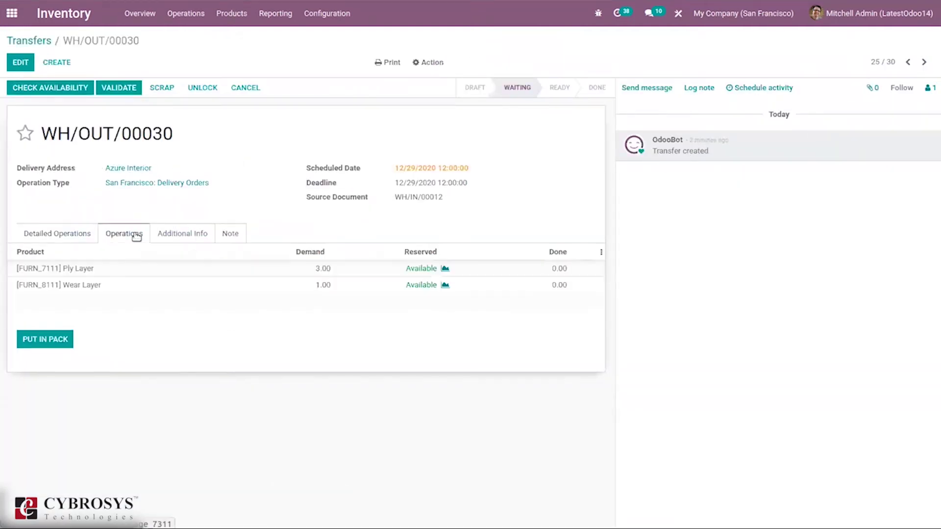
click(54, 88)
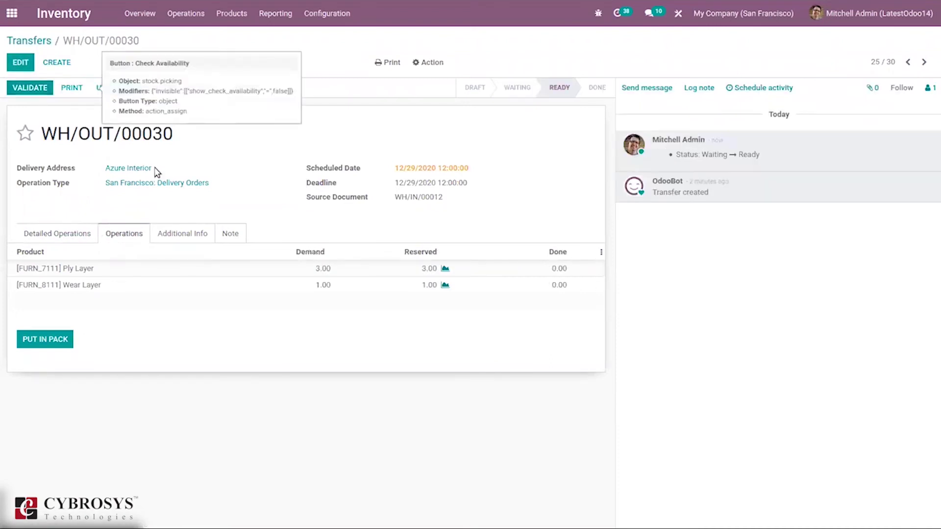
click(37, 89)
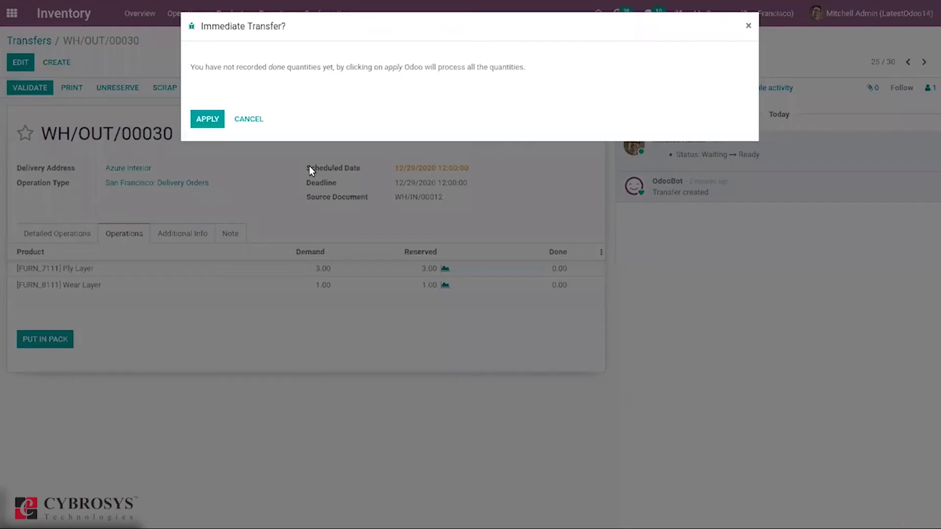
click(208, 120)
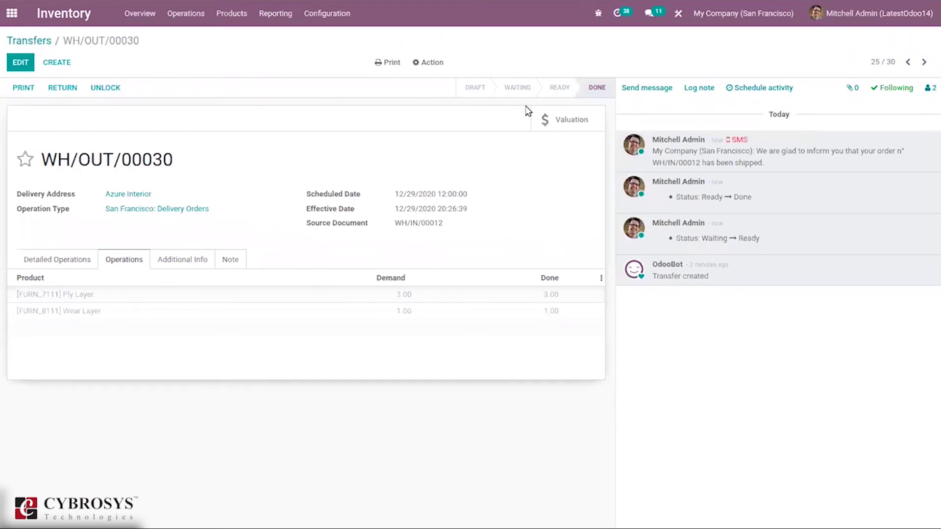
click(45, 42)
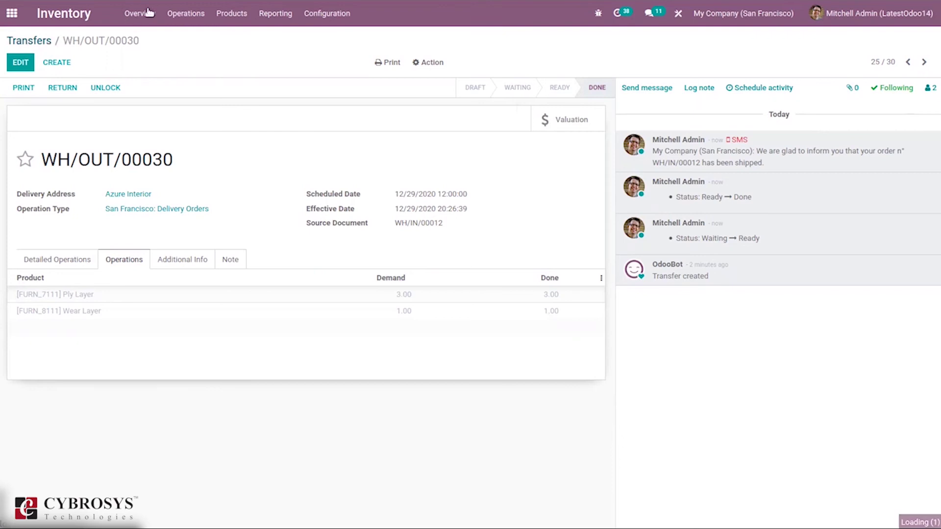
Validate the Azure Interior receipt WH/IN/00012 for one Wood Panel, applying all quantities
click(146, 13)
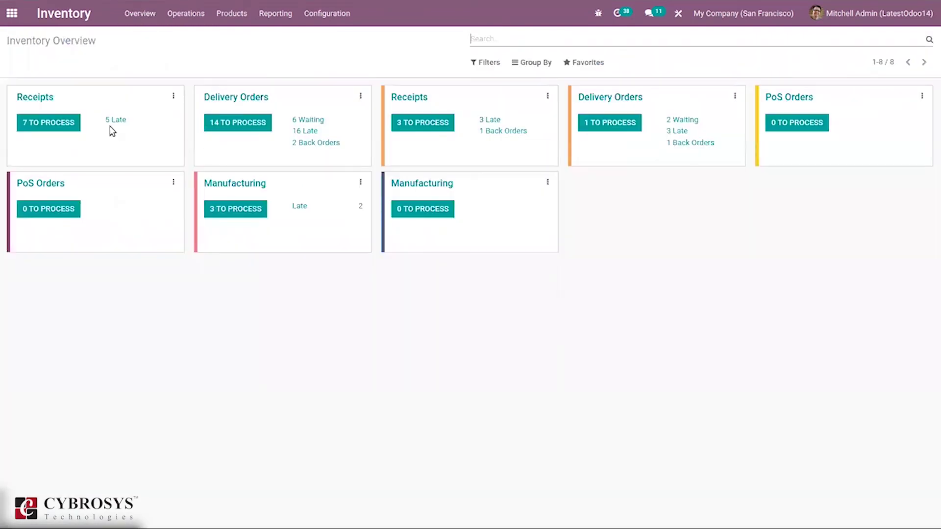
click(56, 126)
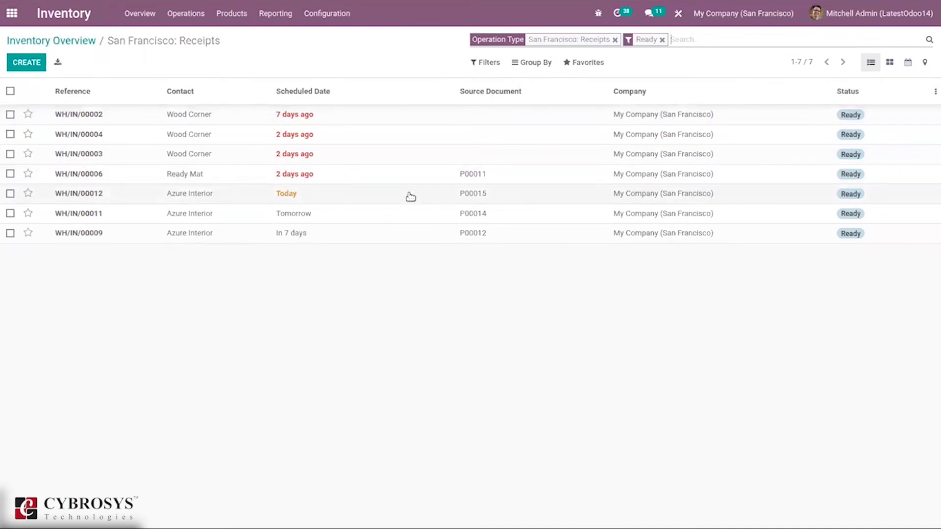
click(489, 198)
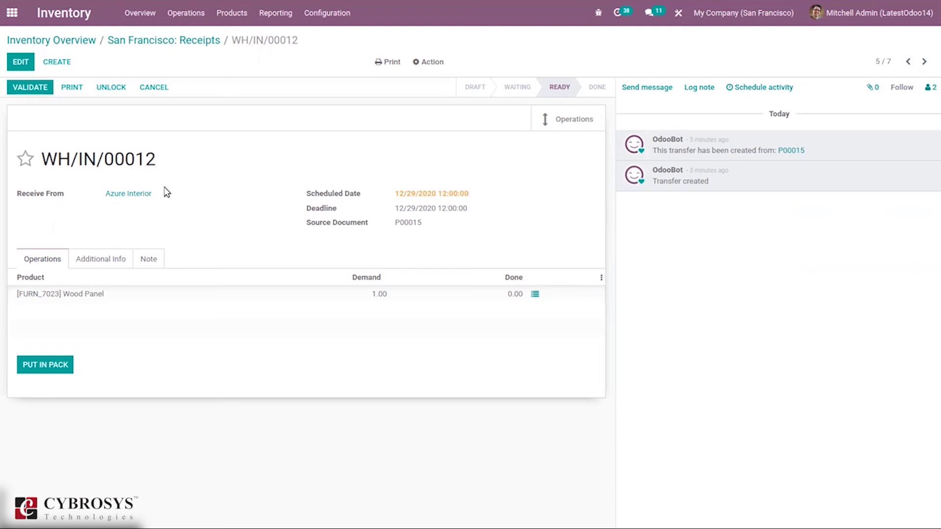
click(46, 93)
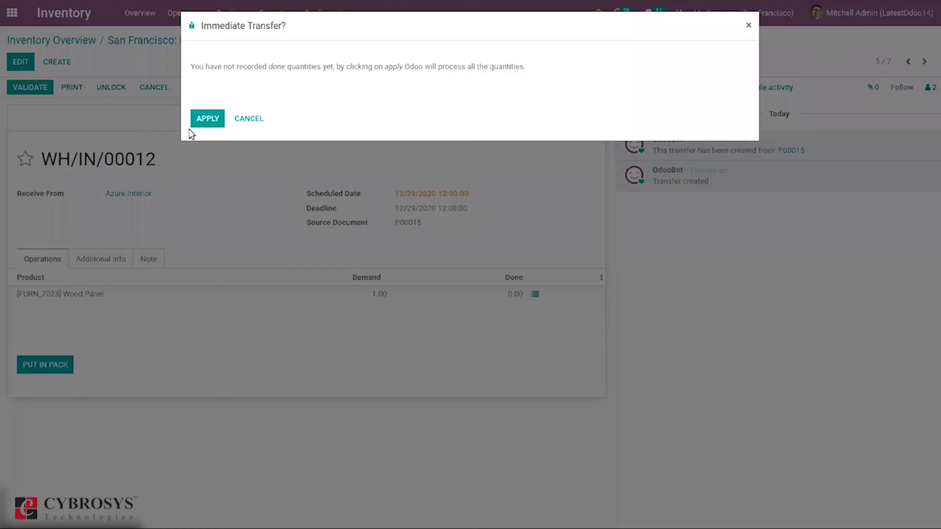
click(204, 125)
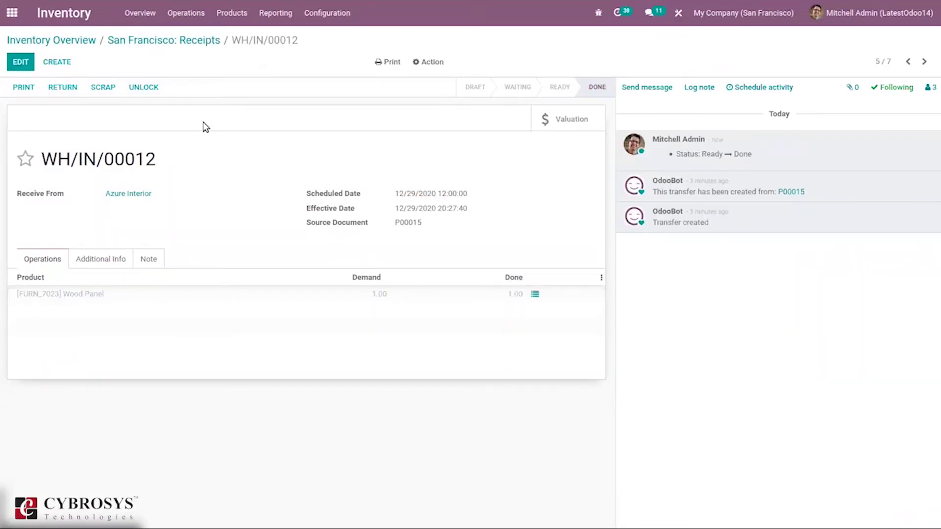
Show WH/IN/00012's valuation: Wood Panel 80.00, Ply Layer -30.00, Wear Layer -10.00, total 40.00
click(549, 120)
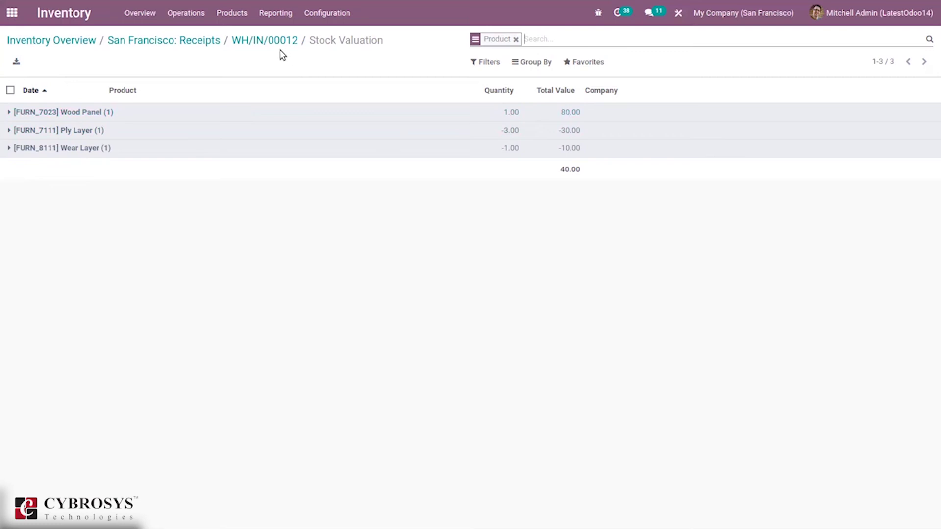
click(275, 24)
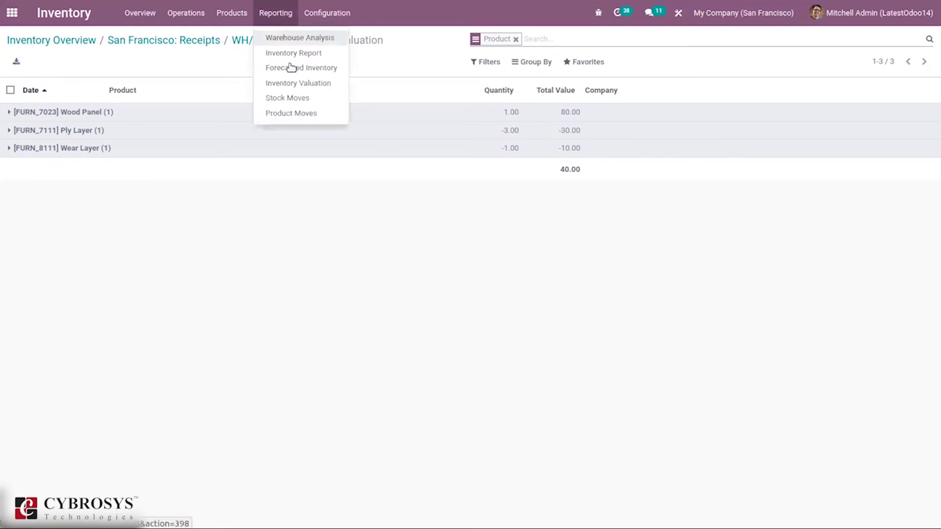
Open the Product Moves report and expand Wood Panel's six done moves totalling 104.00
click(294, 113)
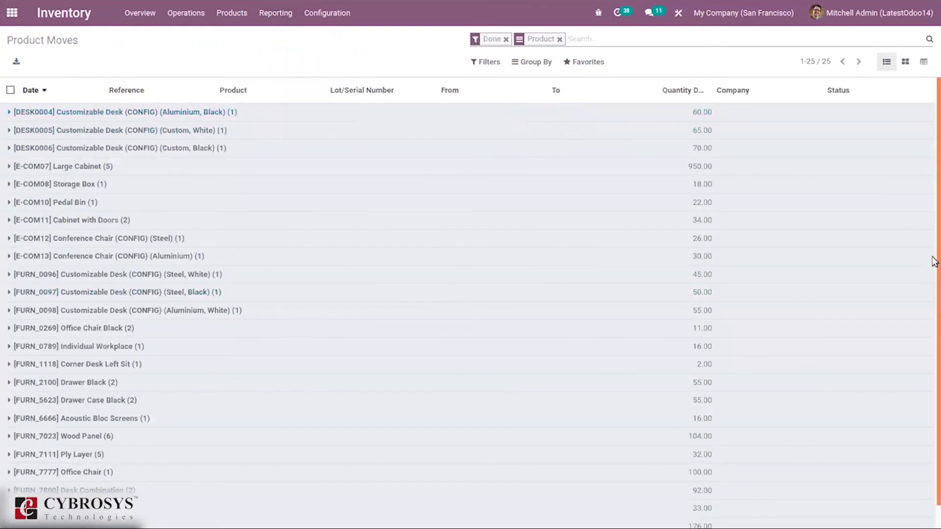
scroll(933, 260, down, 1)
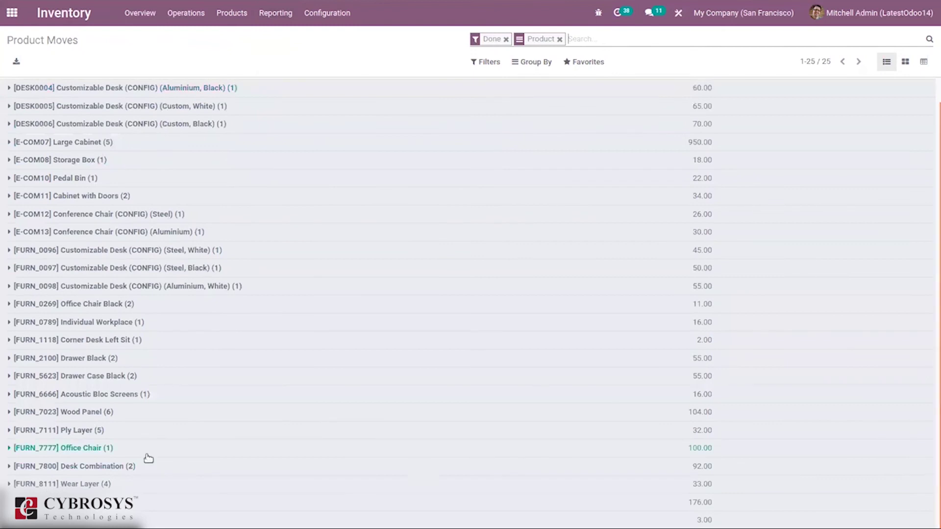
click(91, 413)
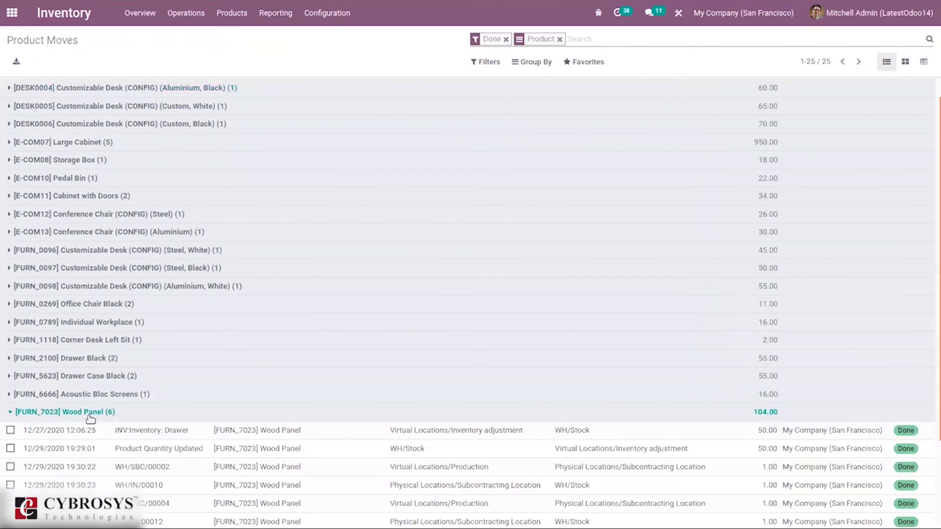
click(90, 415)
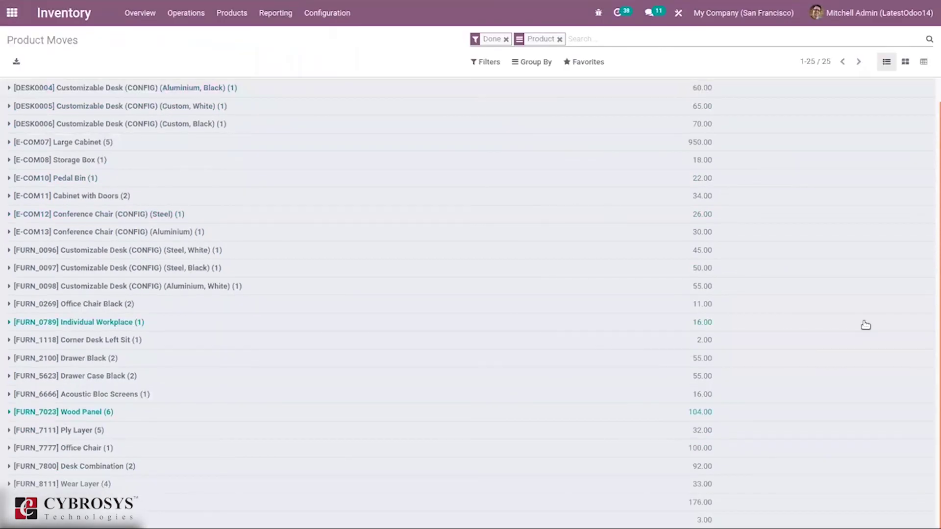
click(11, 413)
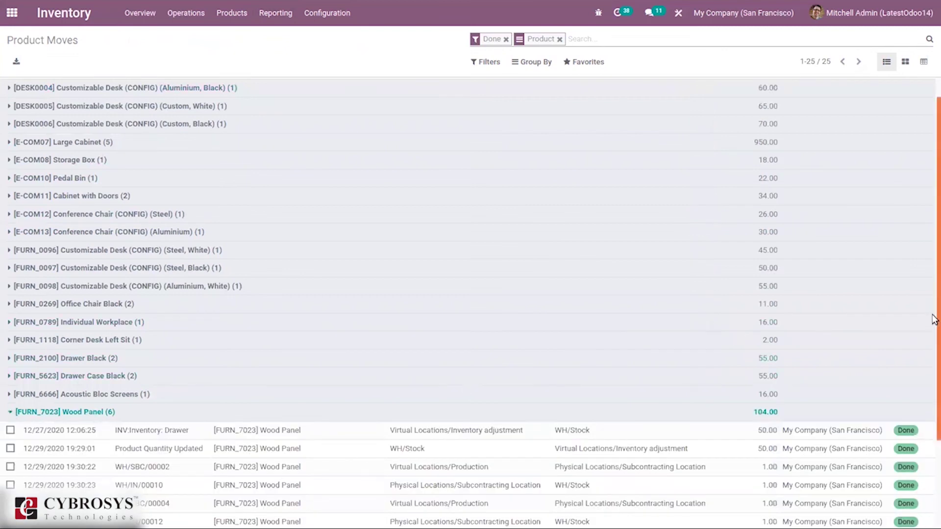
scroll(933, 320, down, 2)
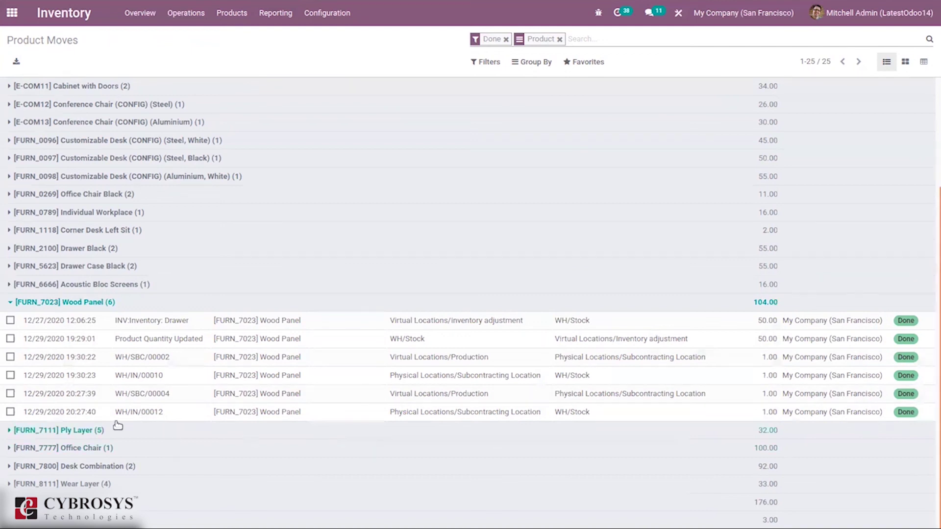
Expand the Ply Layer group to review its move history
click(9, 431)
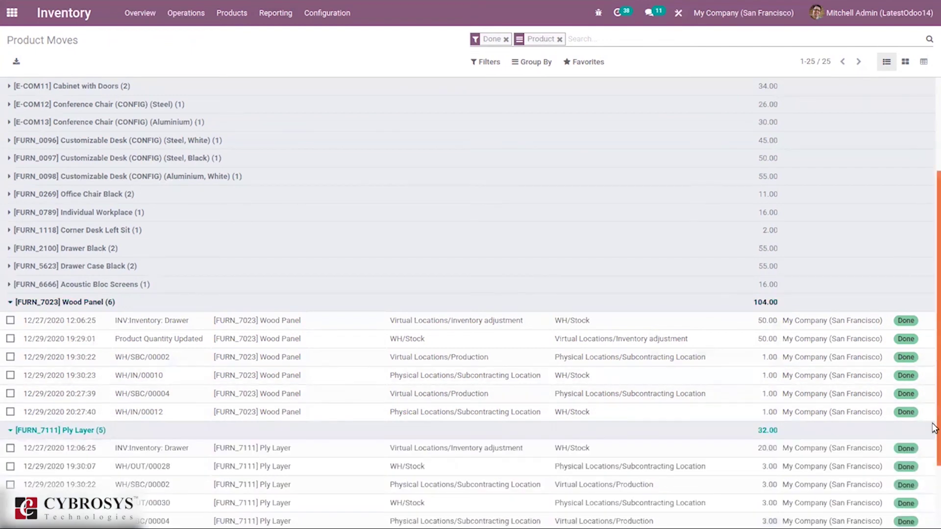
scroll(934, 428, down, 2)
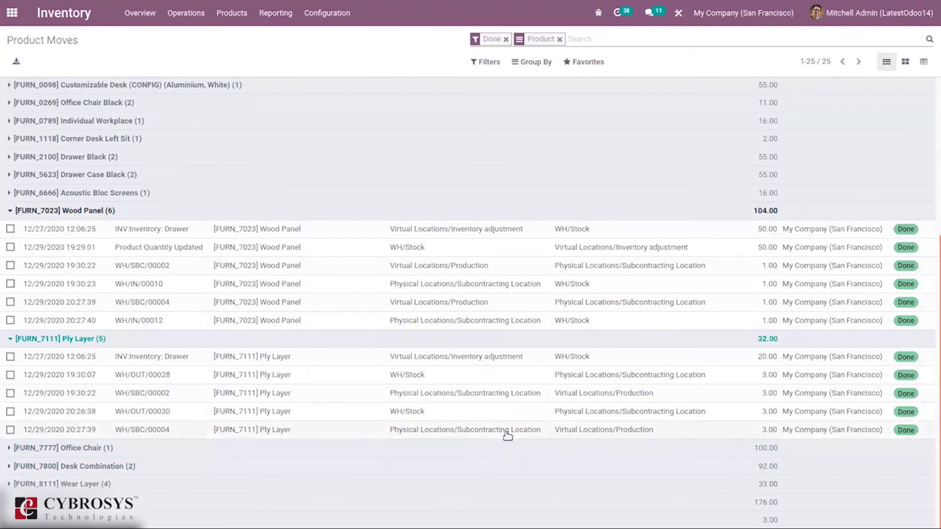
scroll(481, 433, up, 2)
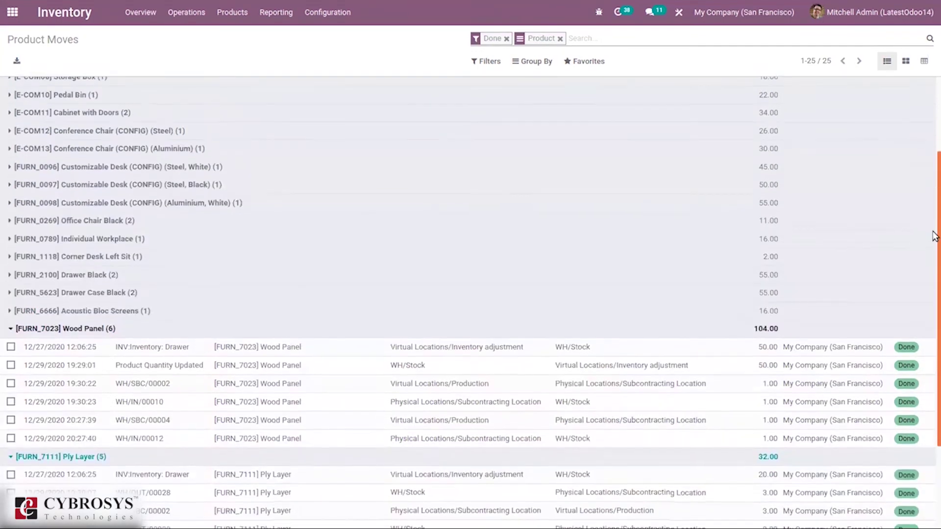
scroll(933, 247, down, 1)
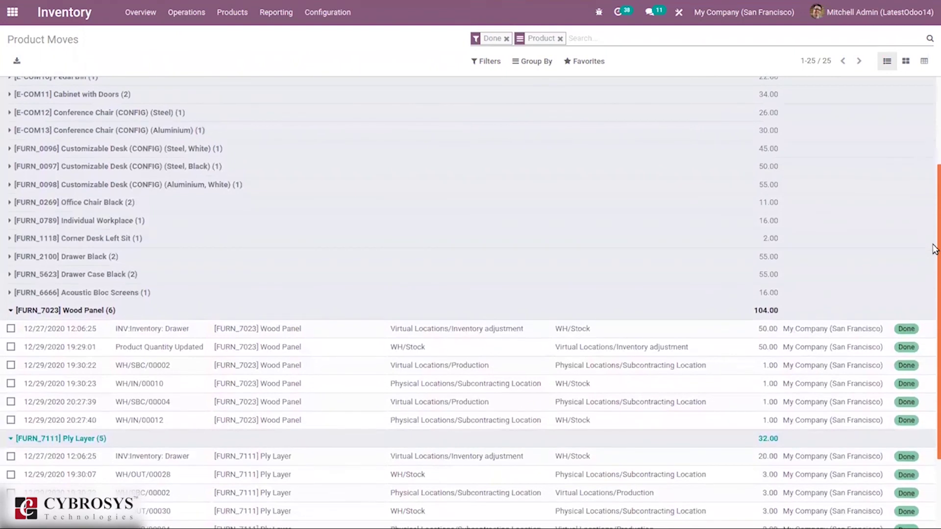